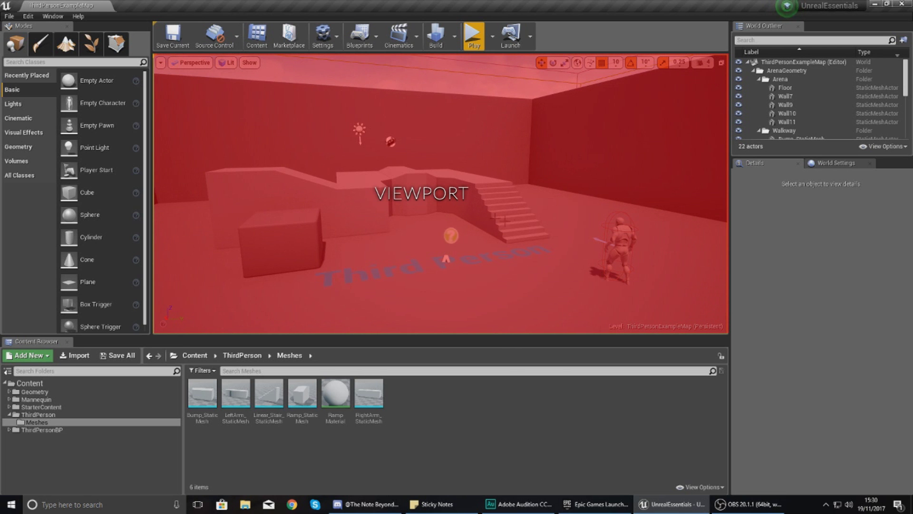
Look around the arena in the perspective viewport, examining the walkway, ramp and stairs from several angles
{"action": "right_click_drag", "start_coordinate": [525, 231], "coordinate": [494, 252]}
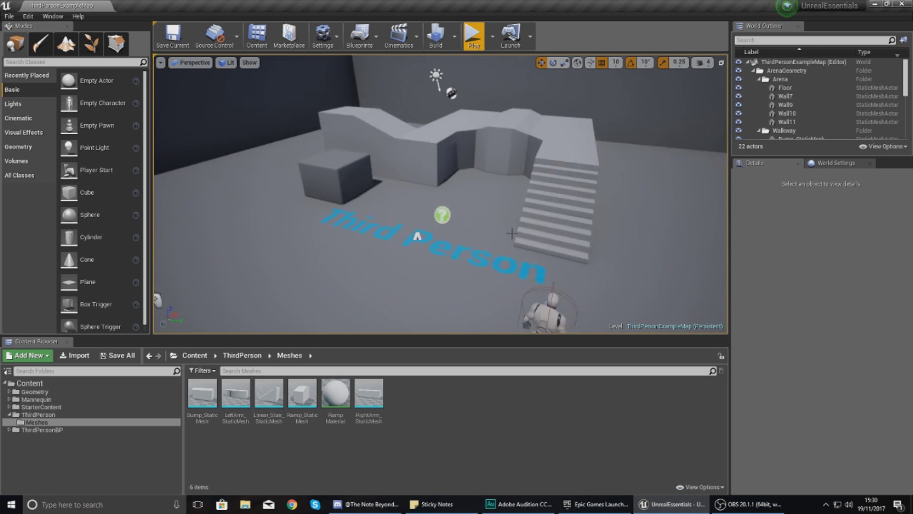
{"action": "right_click_drag", "start_coordinate": [350, 129], "coordinate": [366, 120]}
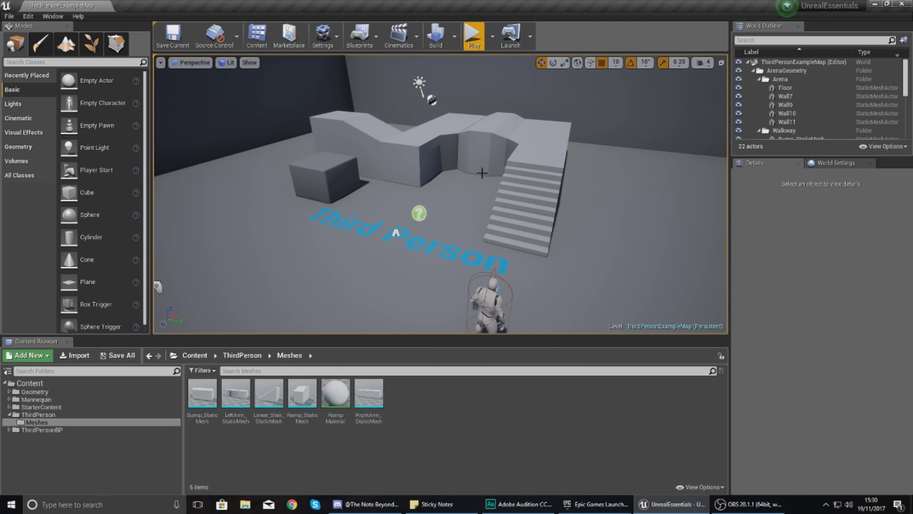
{"action": "right_click_drag", "start_coordinate": [495, 173], "coordinate": [333, 157]}
{"action": "right_click_drag", "start_coordinate": [435, 233], "coordinate": [464, 229]}
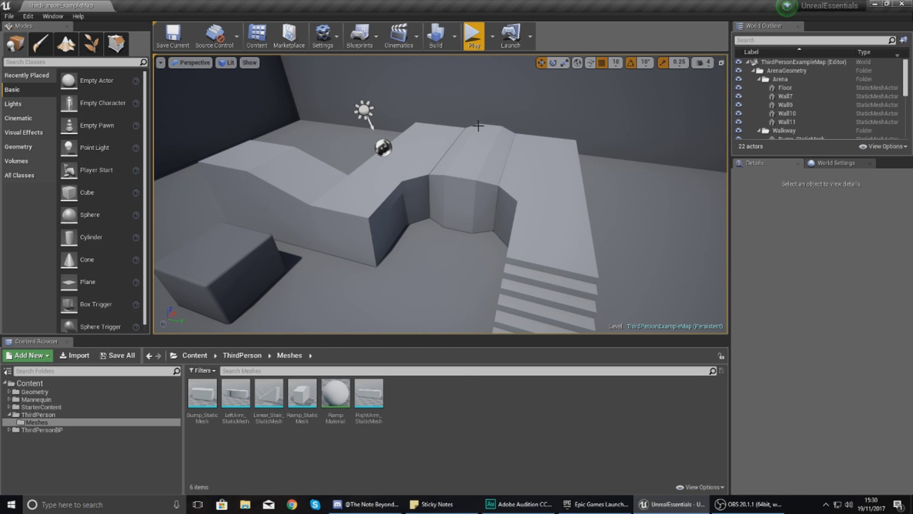
{"action": "right_click_drag", "start_coordinate": [440, 194], "coordinate": [485, 173]}
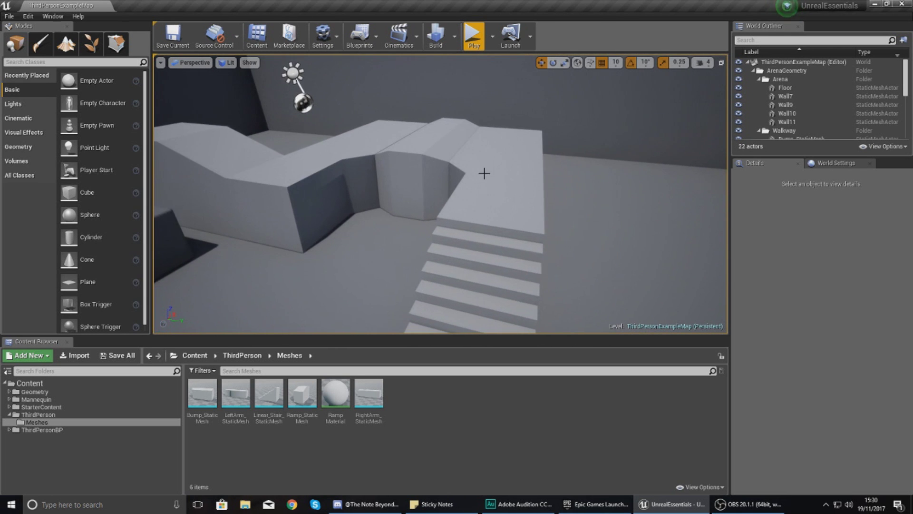
Play the level in the viewport, run the character up the stairs, stop the session, and review the available play modes
{"action": "left_click", "coordinate": [479, 46]}
{"action": "key", "text": "w"}
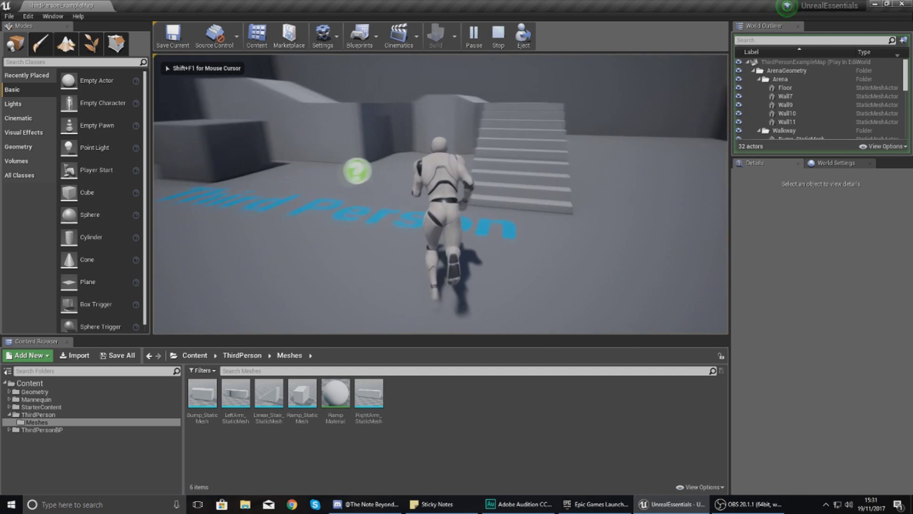
{"action": "key", "text": "w"}
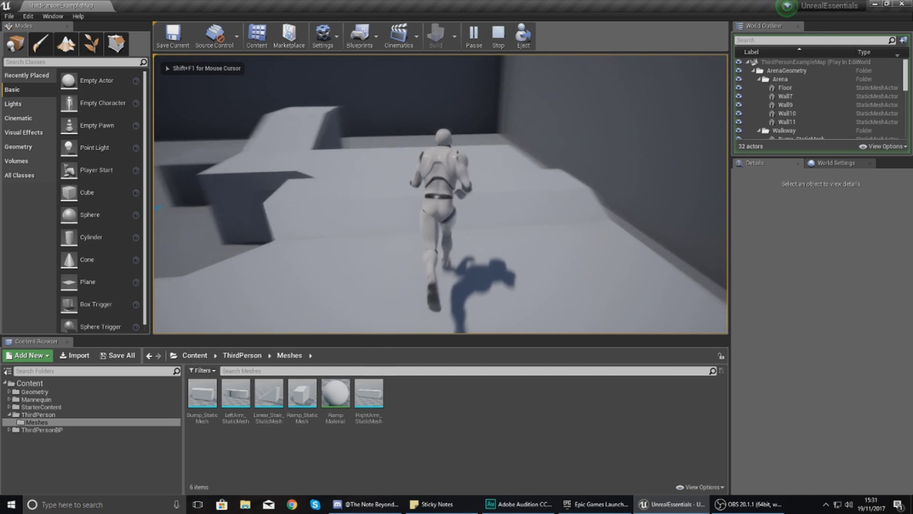
{"action": "key", "text": "w"}
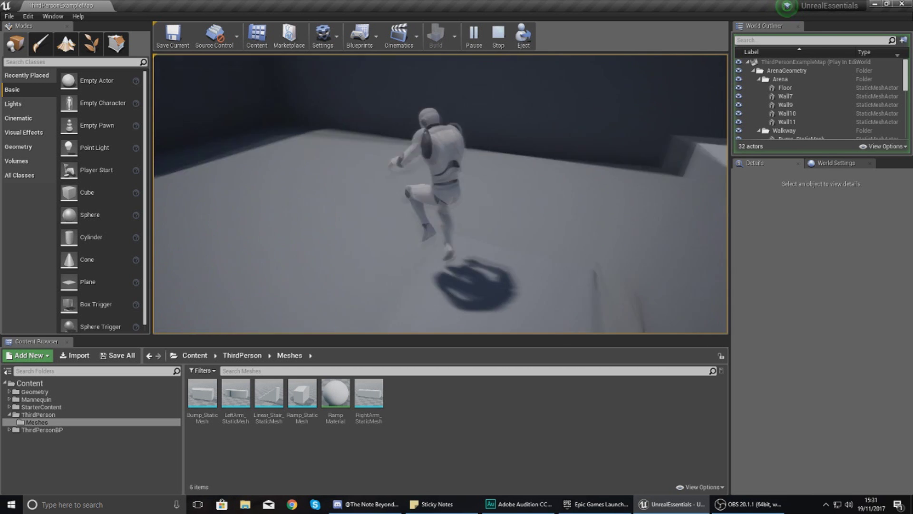
{"action": "key", "text": "Escape"}
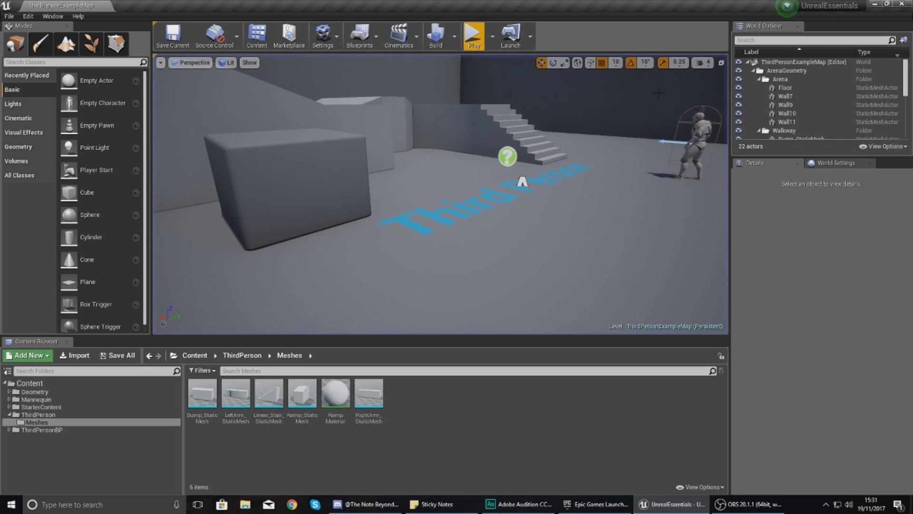
{"action": "left_click", "coordinate": [493, 42]}
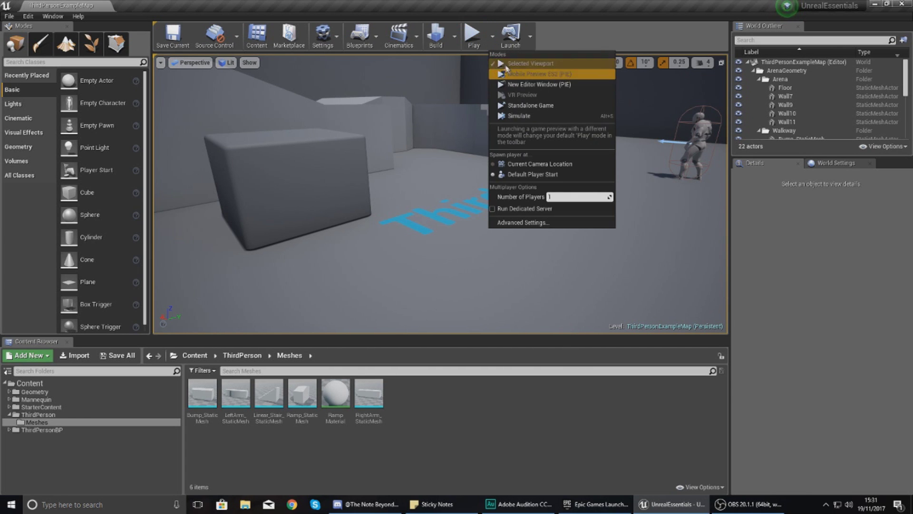
{"action": "left_click", "coordinate": [491, 42]}
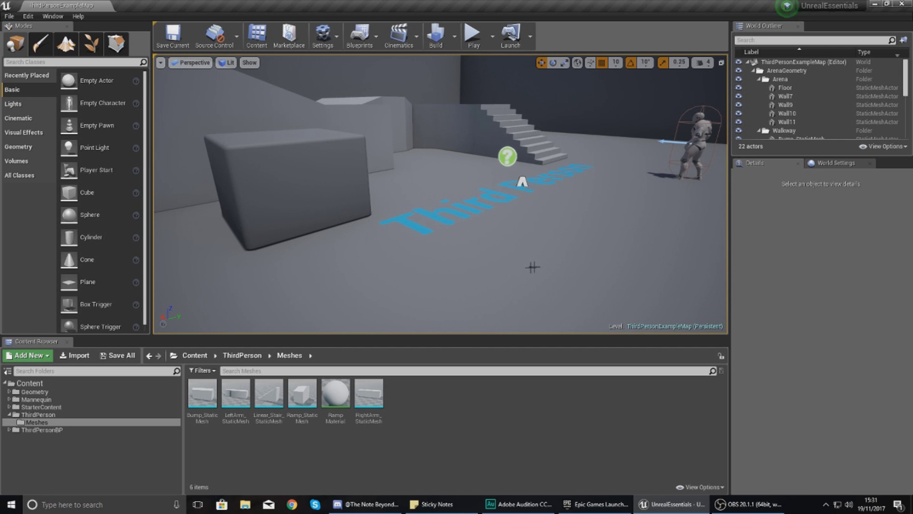
Fly the perspective view around the arena to examine the walls, character and walkway from different directions
{"action": "right_click_drag", "start_coordinate": [512, 261], "coordinate": [459, 236]}
{"action": "right_click_drag", "start_coordinate": [504, 304], "coordinate": [552, 308]}
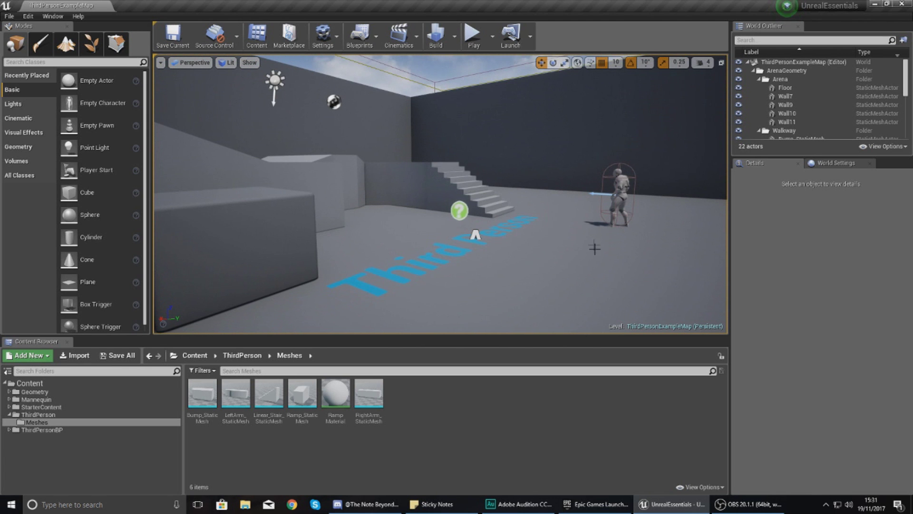
{"action": "right_click_drag", "start_coordinate": [598, 254], "coordinate": [418, 238]}
{"action": "right_click_drag", "start_coordinate": [564, 250], "coordinate": [585, 238]}
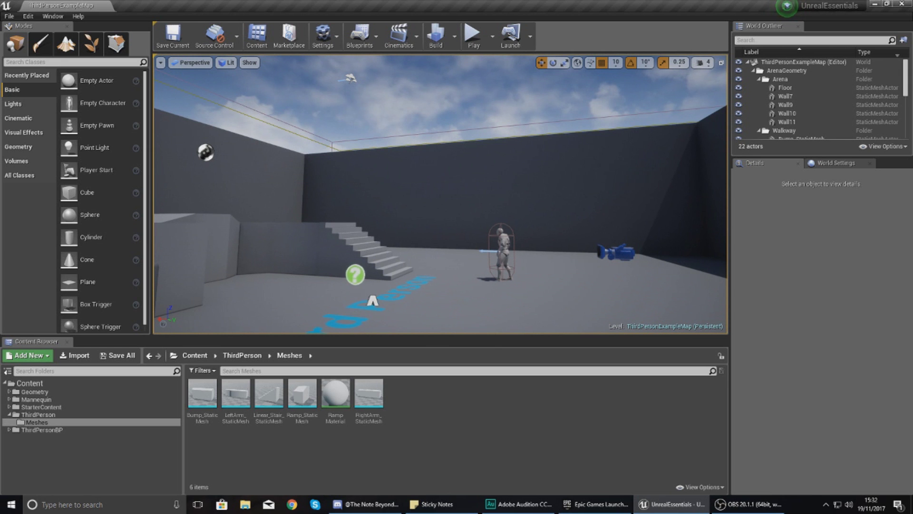
{"action": "right_click_drag", "start_coordinate": [585, 238], "coordinate": [497, 239]}
{"action": "right_click_drag", "start_coordinate": [630, 247], "coordinate": [637, 269]}
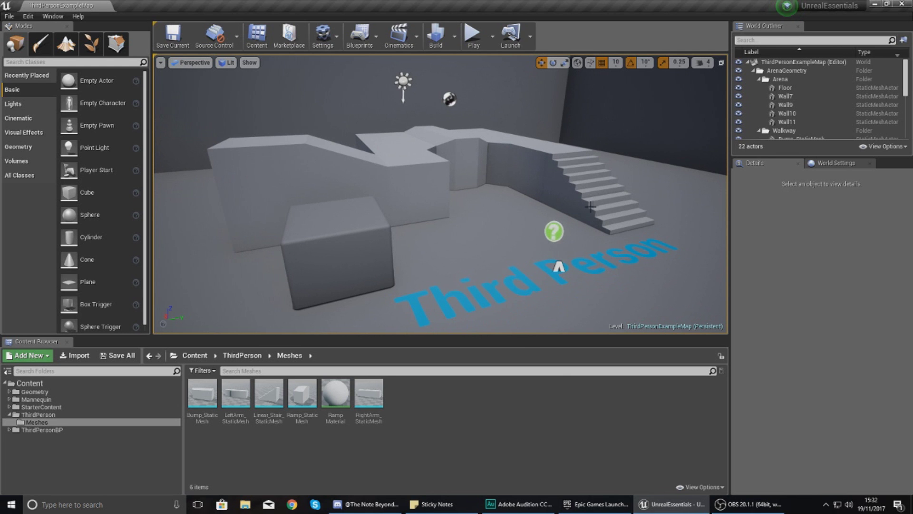
{"action": "mouse_move", "coordinate": [559, 212]}
{"action": "right_mouse_down"}
{"action": "mouse_move", "coordinate": [528, 213]}
{"action": "mouse_move", "coordinate": [513, 162]}
{"action": "mouse_move", "coordinate": [466, 181]}
{"action": "mouse_move", "coordinate": [428, 266]}
{"action": "mouse_move", "coordinate": [471, 228]}
{"action": "mouse_move", "coordinate": [504, 167]}
{"action": "mouse_move", "coordinate": [523, 203]}
{"action": "mouse_move", "coordinate": [490, 267]}
{"action": "mouse_move", "coordinate": [495, 257]}
{"action": "mouse_move", "coordinate": [551, 252]}
{"action": "mouse_move", "coordinate": [540, 219]}
{"action": "mouse_move", "coordinate": [547, 216]}
{"action": "mouse_move", "coordinate": [476, 219]}
{"action": "mouse_move", "coordinate": [559, 213]}
{"action": "right_mouse_up"}
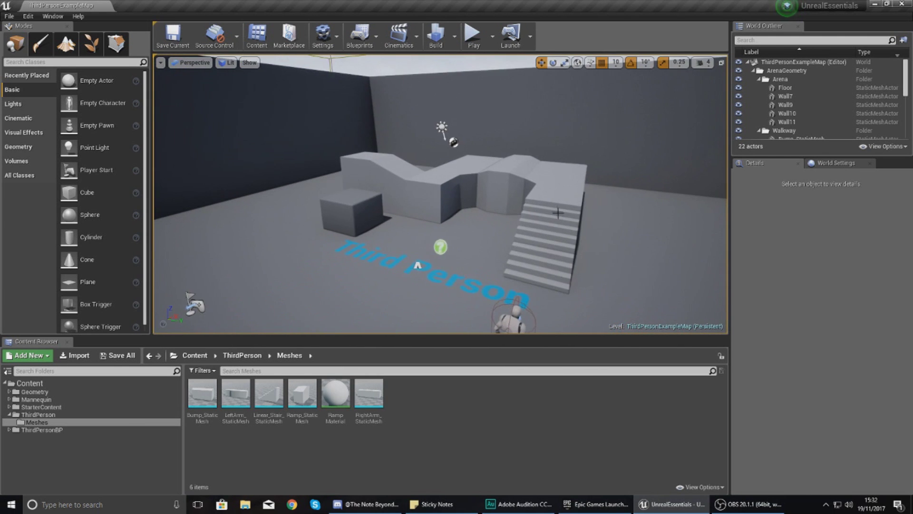
Raise the viewport camera speed to 8 while flying forwards and backwards through the arena
{"action": "left_click", "coordinate": [703, 63]}
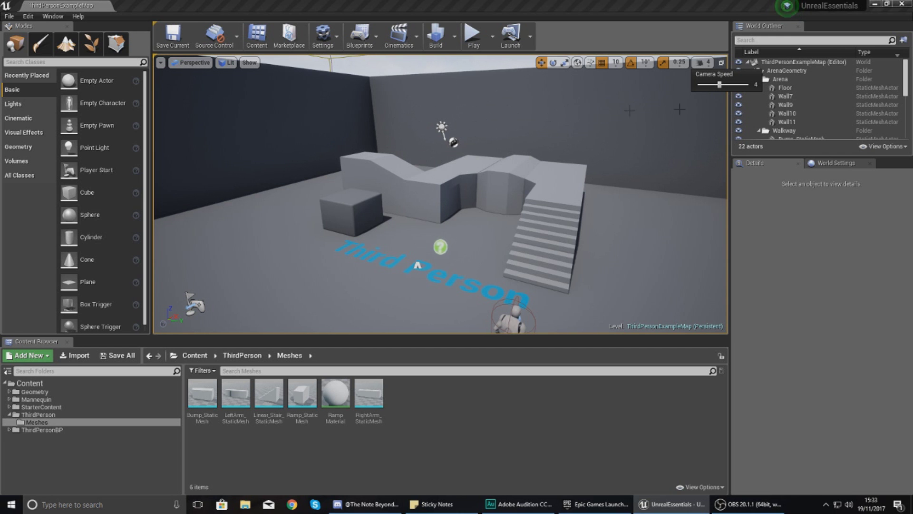
{"action": "right_click_drag", "start_coordinate": [632, 143], "coordinate": [593, 144]}
{"action": "key", "text": "s"}
{"action": "key", "text": "w"}
{"action": "key", "text": "s"}
{"action": "key", "text": "w"}
{"action": "scroll", "coordinate": [418, 265], "scroll_direction": "up", "scroll_amount": 6}
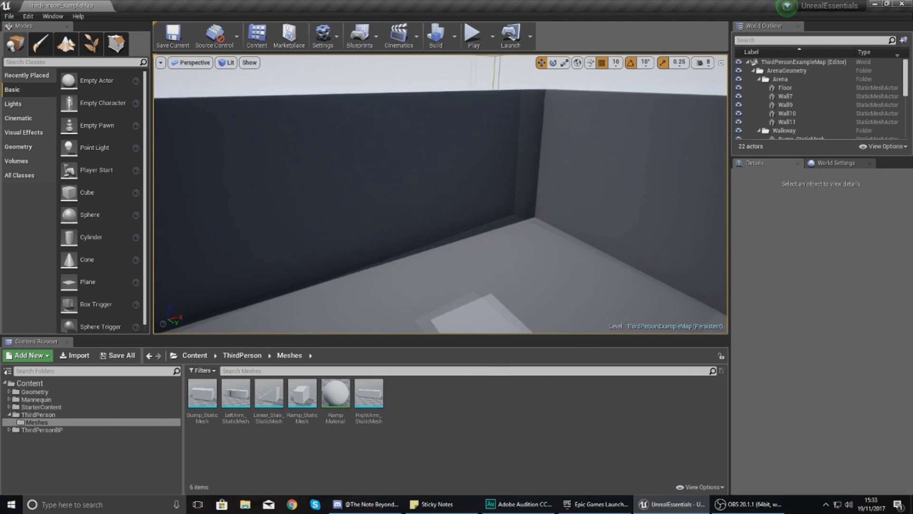
Set the viewport camera speed to 1 and fly slowly over the arena to compare the movement
{"action": "left_click", "coordinate": [709, 63]}
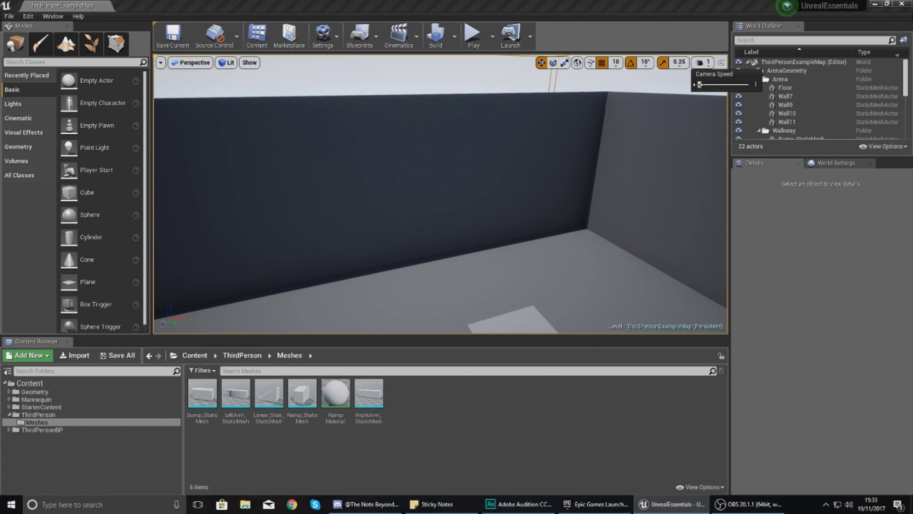
{"action": "right_click_drag", "start_coordinate": [482, 165], "coordinate": [586, 187]}
{"action": "key", "text": "w"}
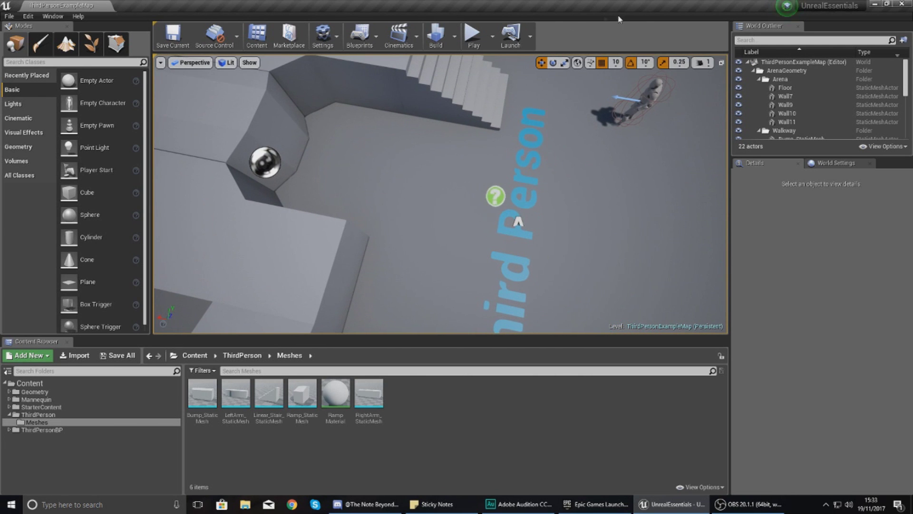
Set the viewport camera speed to 4 and fly around the stairs and walkway
{"action": "left_click", "coordinate": [707, 63]}
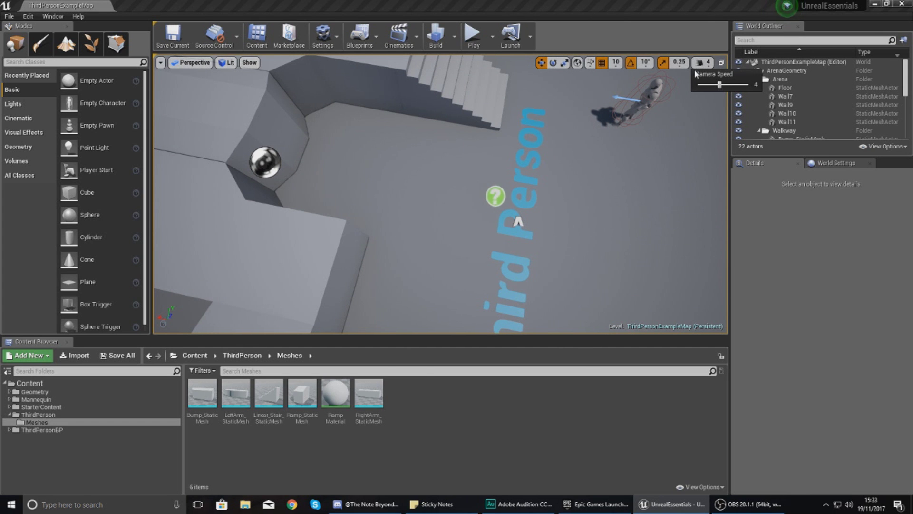
{"action": "right_click_drag", "start_coordinate": [561, 157], "coordinate": [562, 131]}
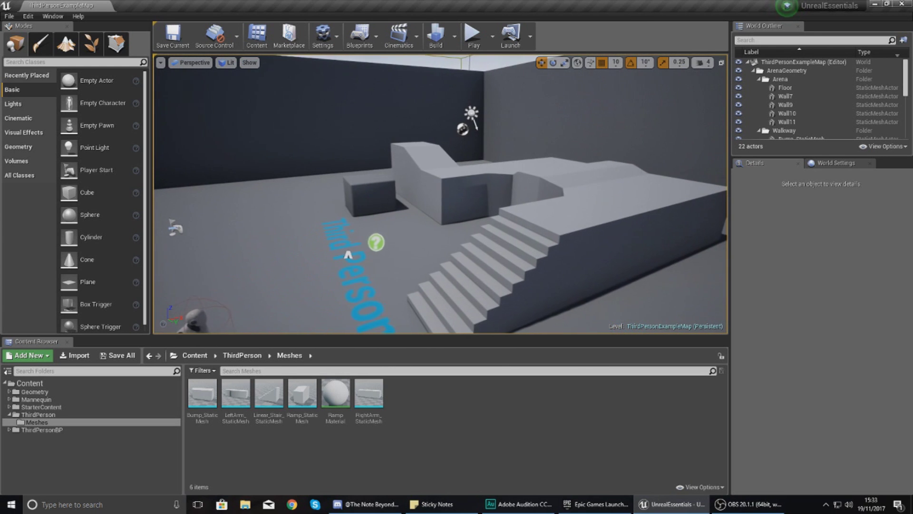
{"action": "right_click_drag", "start_coordinate": [626, 185], "coordinate": [533, 166]}
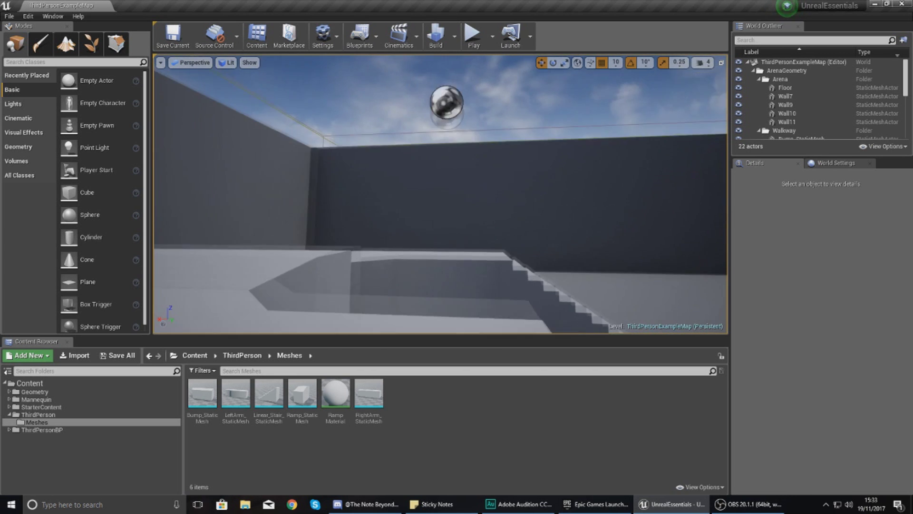
{"action": "right_click_drag", "start_coordinate": [418, 157], "coordinate": [409, 152]}
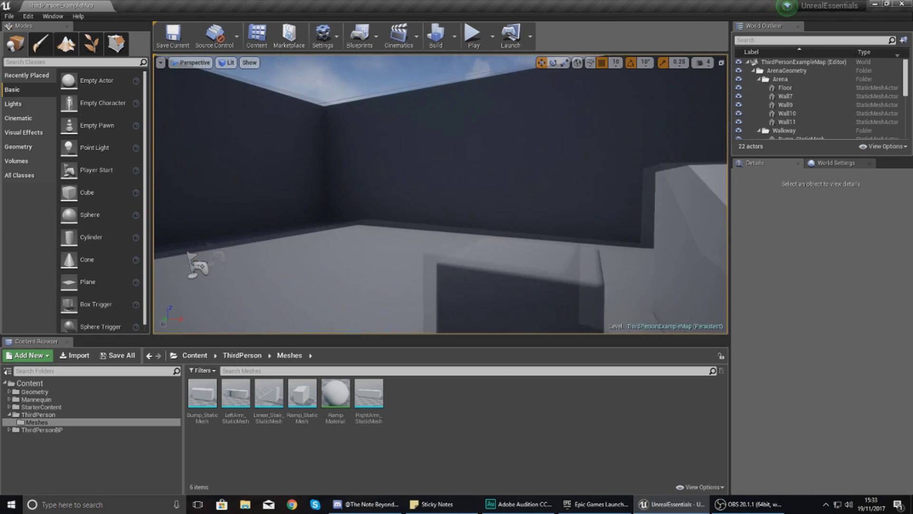
Inspect the camera speed setting and turn the view to survey the whole arena
{"action": "left_click", "coordinate": [711, 64]}
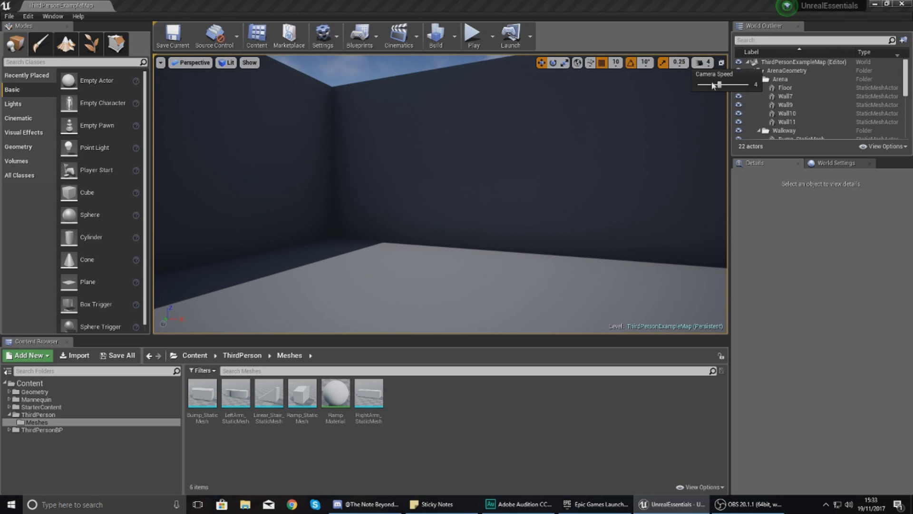
{"action": "right_click_drag", "start_coordinate": [475, 166], "coordinate": [609, 169]}
{"action": "right_click_drag", "start_coordinate": [440, 195], "coordinate": [675, 190]}
{"action": "right_click_drag", "start_coordinate": [371, 162], "coordinate": [584, 164]}
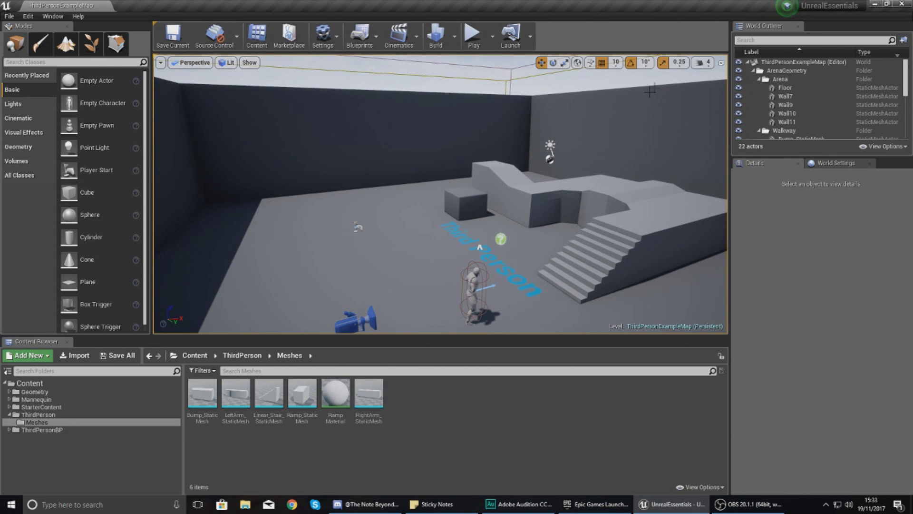
{"action": "left_click", "coordinate": [702, 63]}
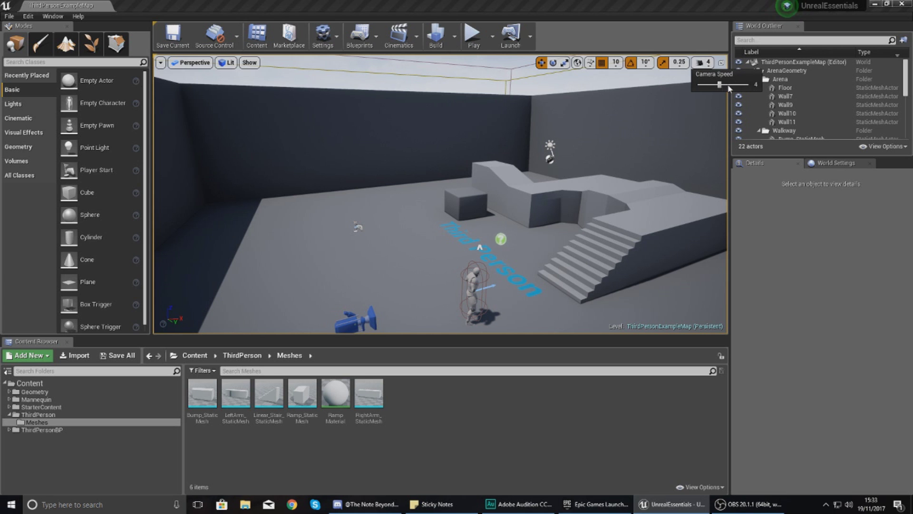
{"action": "right_click_drag", "start_coordinate": [563, 164], "coordinate": [443, 152]}
Set the viewport camera speed to 1 and turn the view to face the walkway
{"action": "left_click", "coordinate": [703, 62]}
{"action": "right_click_drag", "start_coordinate": [614, 190], "coordinate": [436, 215]}
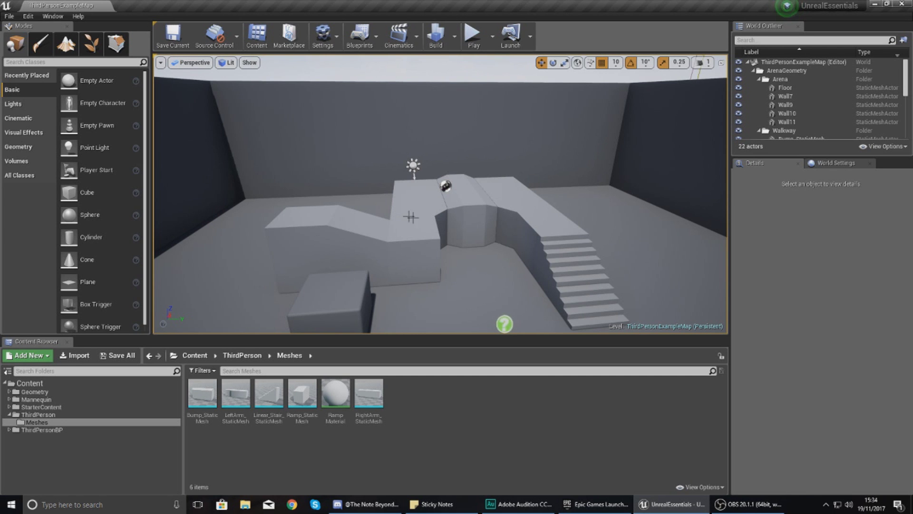
{"action": "right_click_drag", "start_coordinate": [461, 215], "coordinate": [417, 204]}
Try narrowing and widening the viewport's field of view, and fly forwards, sideways and backwards to a close view of the cube
{"action": "left_click_drag", "start_coordinate": [476, 224], "coordinate": [504, 167]}
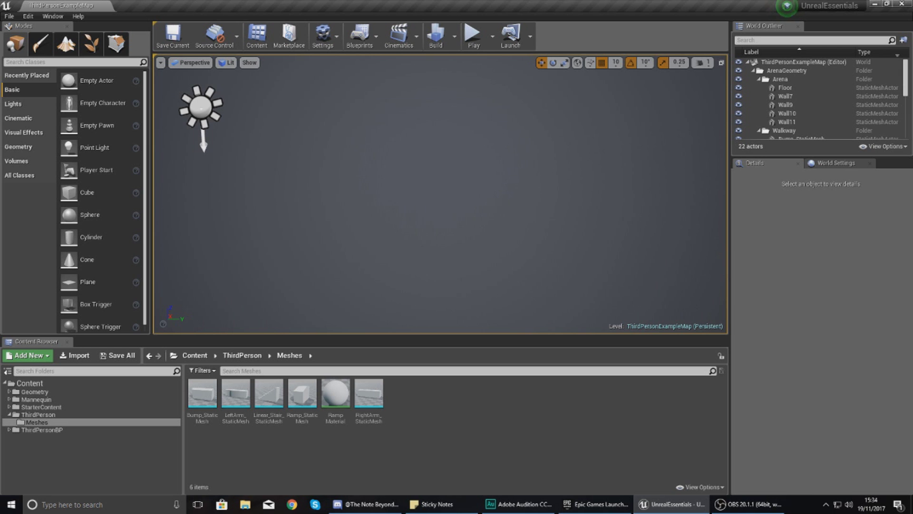
{"action": "key", "text": "z"}
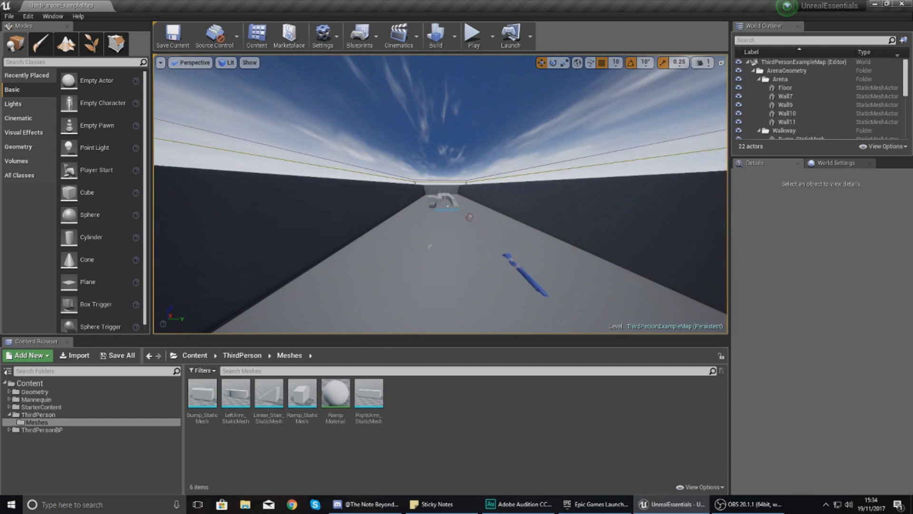
{"action": "right_click_drag", "start_coordinate": [470, 210], "coordinate": [455, 236]}
{"action": "key", "text": "w"}
{"action": "key", "text": "d"}
{"action": "key", "text": "s"}
{"action": "key", "text": "w"}
{"action": "key", "text": "s"}
{"action": "key", "text": "w"}
{"action": "key", "text": "s"}
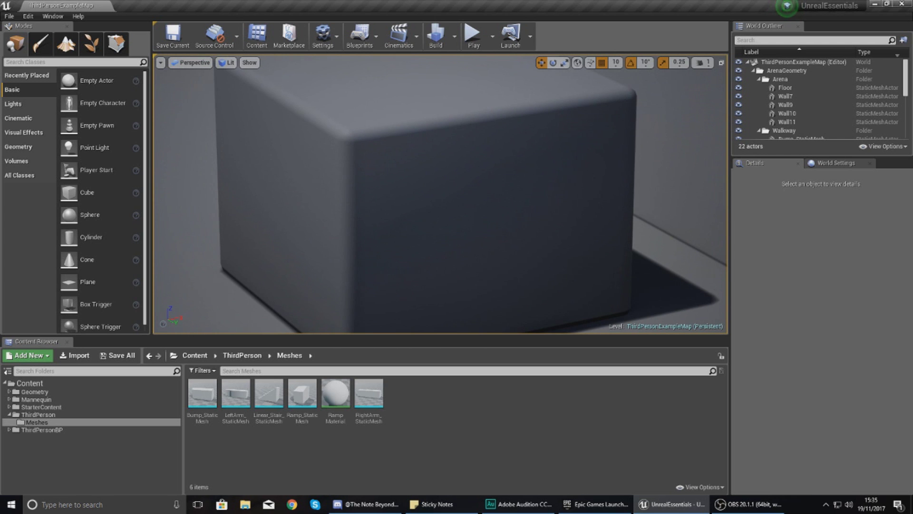
Temporarily widen the field of view over the whole arena and bring the view back towards the cube
{"action": "key", "text": "z"}
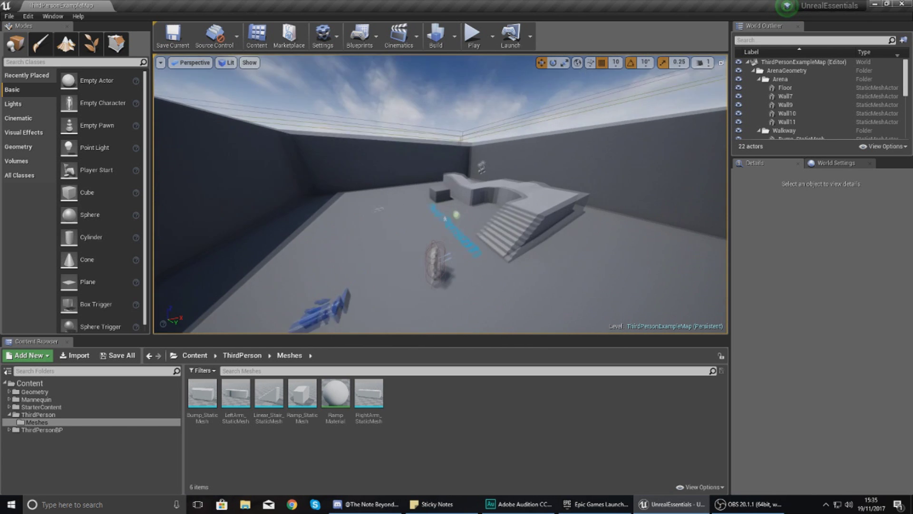
{"action": "key", "text": "z"}
{"action": "scroll", "coordinate": [469, 210], "scroll_direction": "up", "scroll_amount": 5}
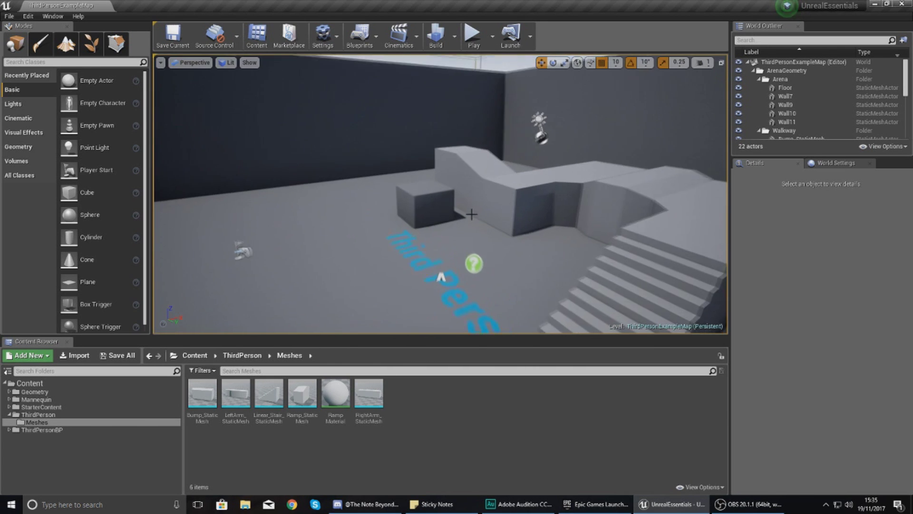
Select the CubeMesh beside the walkway, focus the view on it and look at it from another side
{"action": "left_click", "coordinate": [404, 201]}
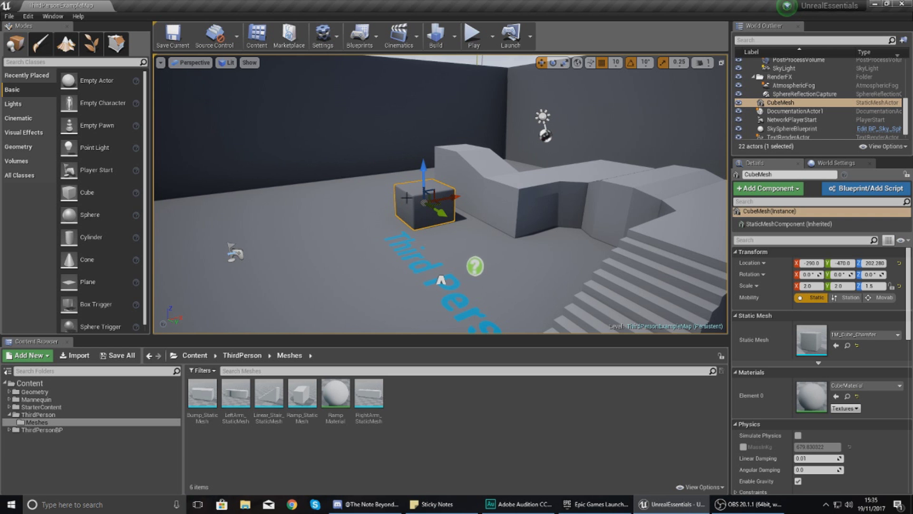
{"action": "right_click_drag", "start_coordinate": [484, 207], "coordinate": [537, 207]}
{"action": "key", "text": "f"}
{"action": "key", "text": "a"}
{"action": "key", "text": "f"}
{"action": "right_click_drag", "start_coordinate": [478, 204], "coordinate": [435, 170]}
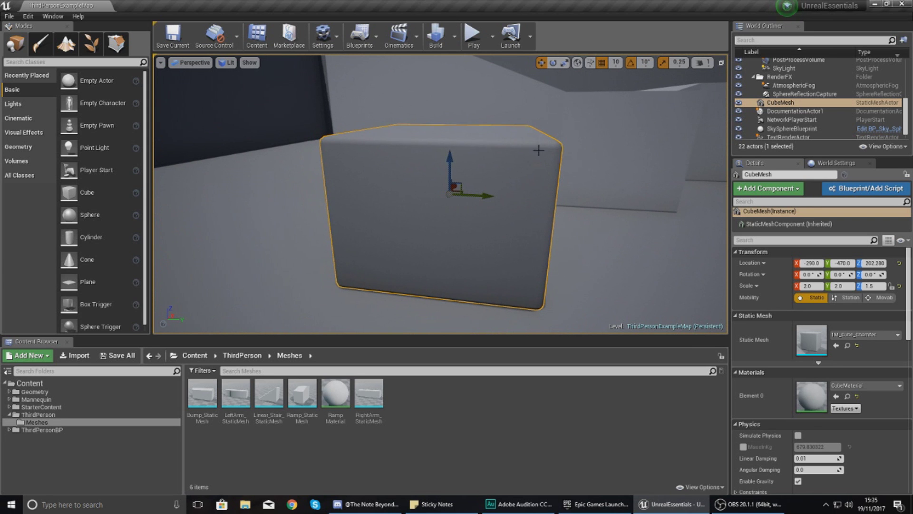
Select the ThirdPersonCharacter, focus the view on it and view it from behind
{"action": "right_click_drag", "start_coordinate": [514, 166], "coordinate": [663, 239]}
{"action": "key", "text": "d"}
{"action": "key", "text": "s"}
{"action": "left_click", "coordinate": [663, 232]}
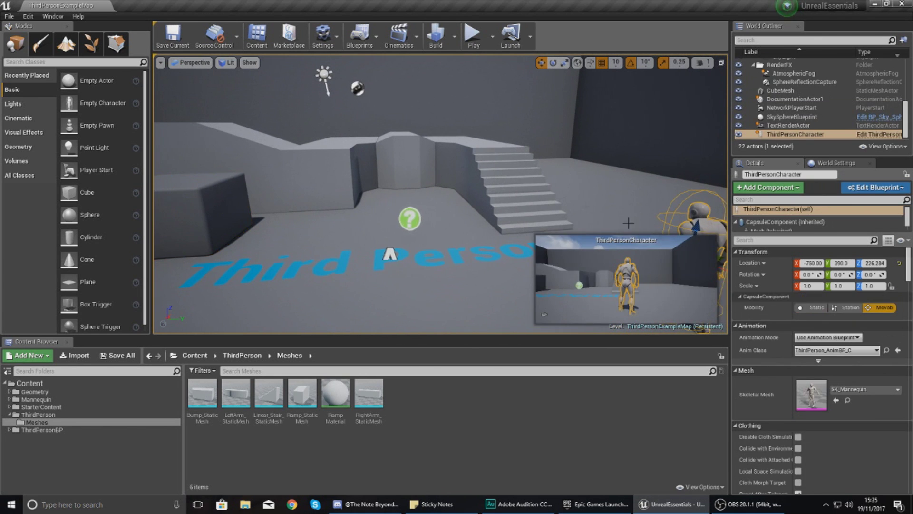
{"action": "key", "text": "f"}
{"action": "key", "text": "d"}
{"action": "right_click_drag", "start_coordinate": [663, 232], "coordinate": [575, 243]}
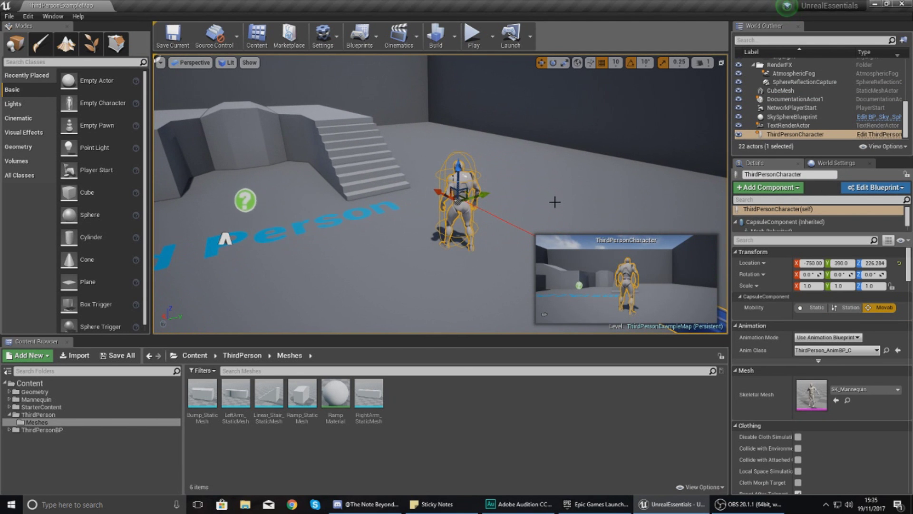
Turn the view from the character to the whole walkway, select the CubeMesh and focus the view on it
{"action": "left_click_drag", "start_coordinate": [556, 203], "coordinate": [579, 216]}
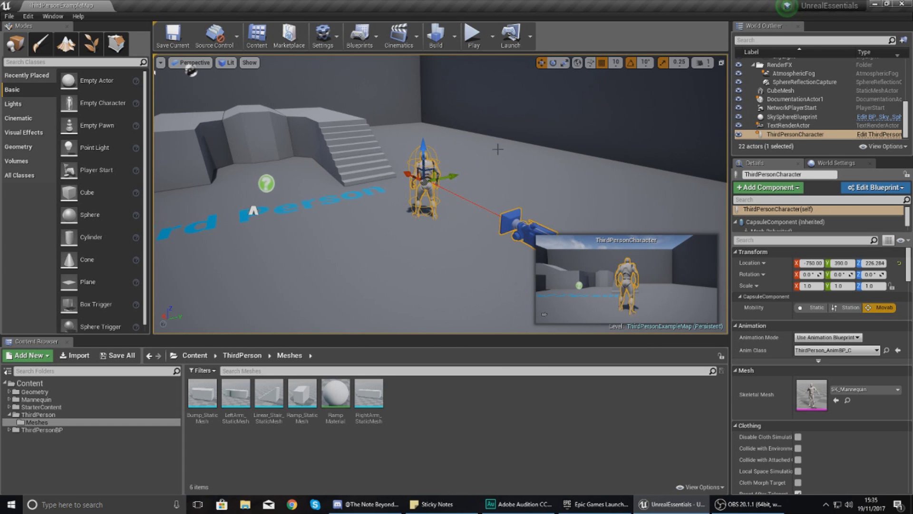
{"action": "right_click_drag", "start_coordinate": [498, 149], "coordinate": [497, 149]}
{"action": "left_click", "coordinate": [284, 169]}
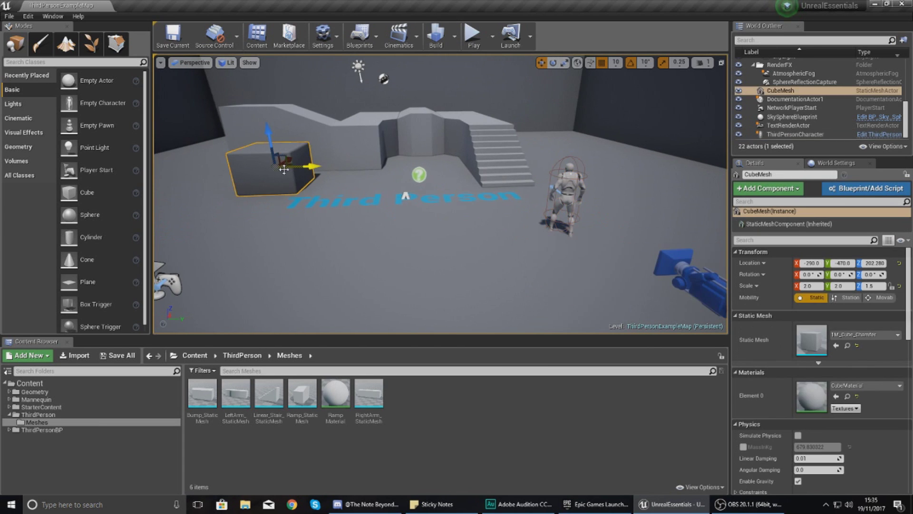
{"action": "key", "text": "f"}
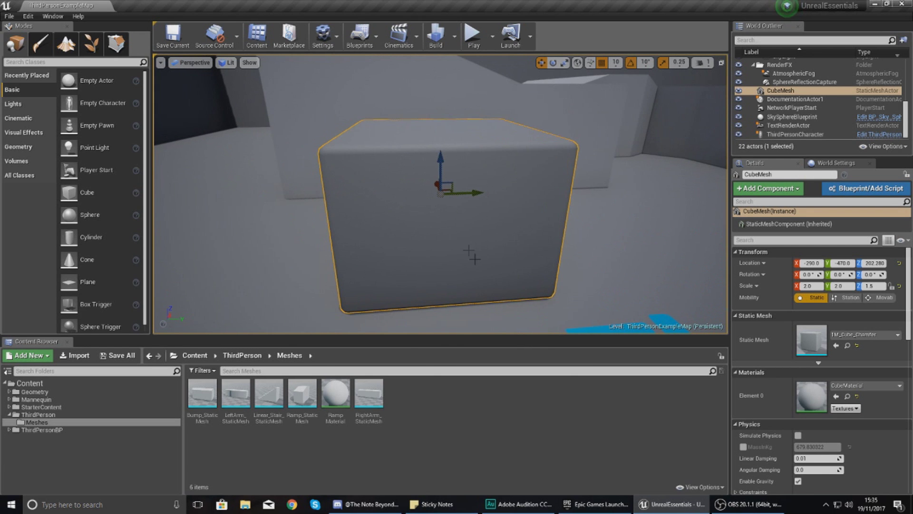
Look away from the cube, select the NetworkPlayerStart and focus the view on it
{"action": "right_click_drag", "start_coordinate": [471, 169], "coordinate": [525, 144]}
{"action": "left_click", "coordinate": [544, 237]}
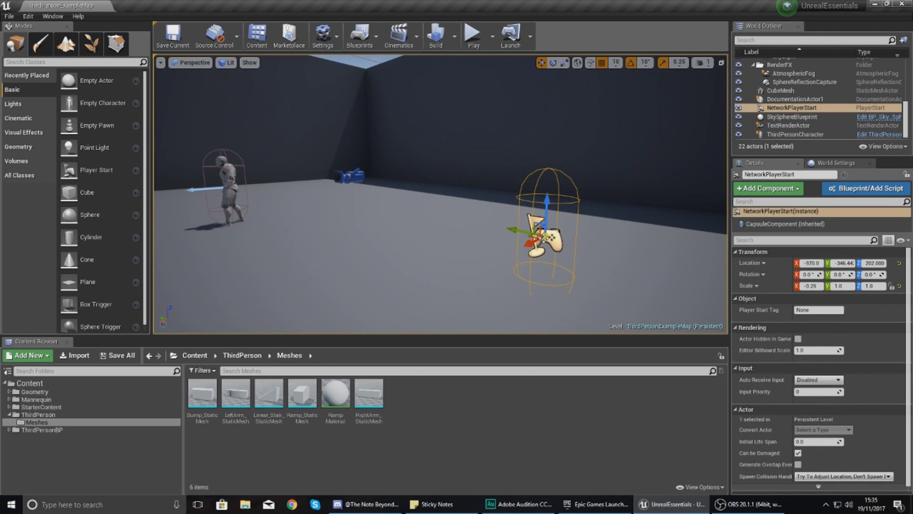
{"action": "key", "text": "f"}
Look back towards the walkway, select the Linear_Stair_StaticMesh and focus the view on it
{"action": "right_click_drag", "start_coordinate": [492, 203], "coordinate": [489, 190]}
{"action": "left_click", "coordinate": [511, 157]}
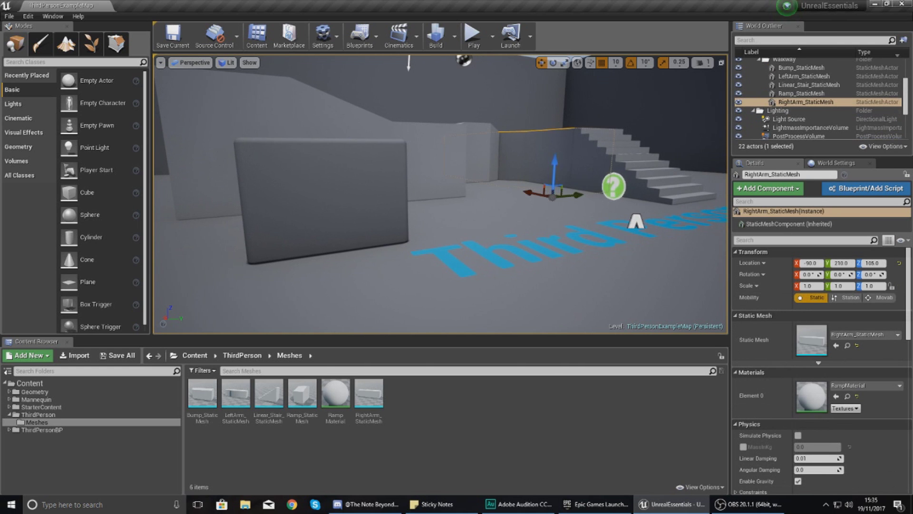
{"action": "left_click", "coordinate": [593, 167]}
{"action": "key", "text": "f"}
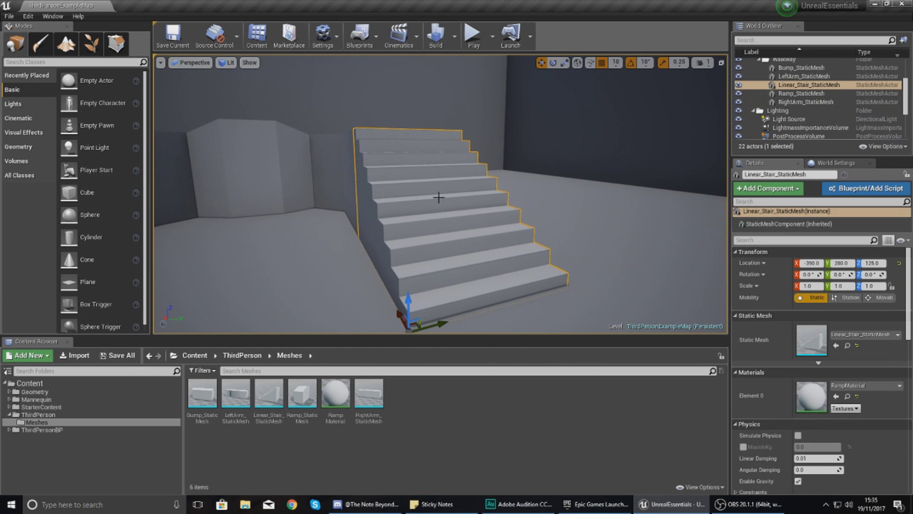
Fly back from the stairs to overlook the arena, select the CubeMesh again and focus the view on it
{"action": "key", "text": "s"}
{"action": "right_click_drag", "start_coordinate": [494, 231], "coordinate": [509, 216]}
{"action": "left_click", "coordinate": [473, 180]}
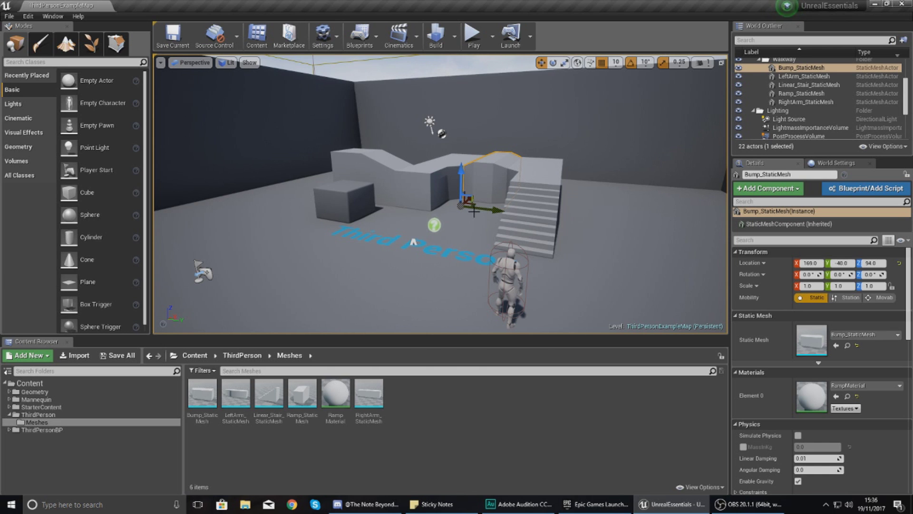
{"action": "left_click", "coordinate": [312, 184]}
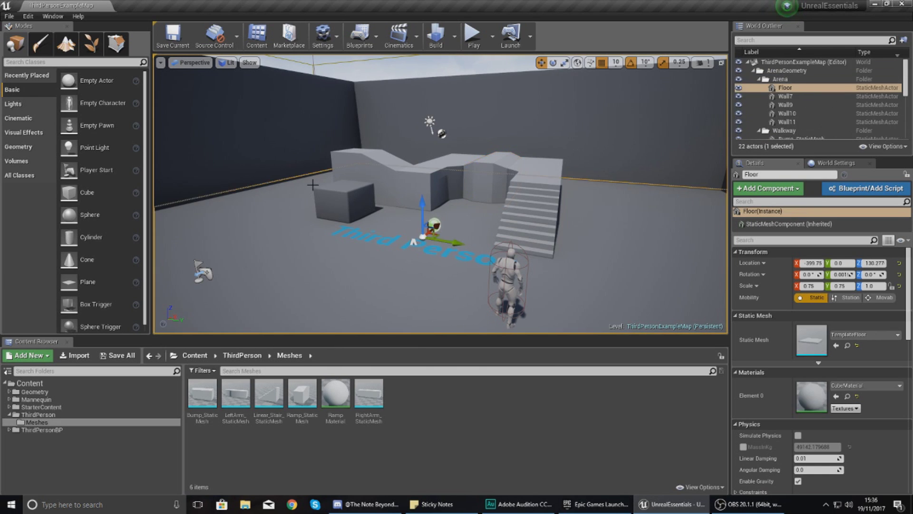
{"action": "left_click", "coordinate": [326, 191]}
{"action": "key", "text": "f"}
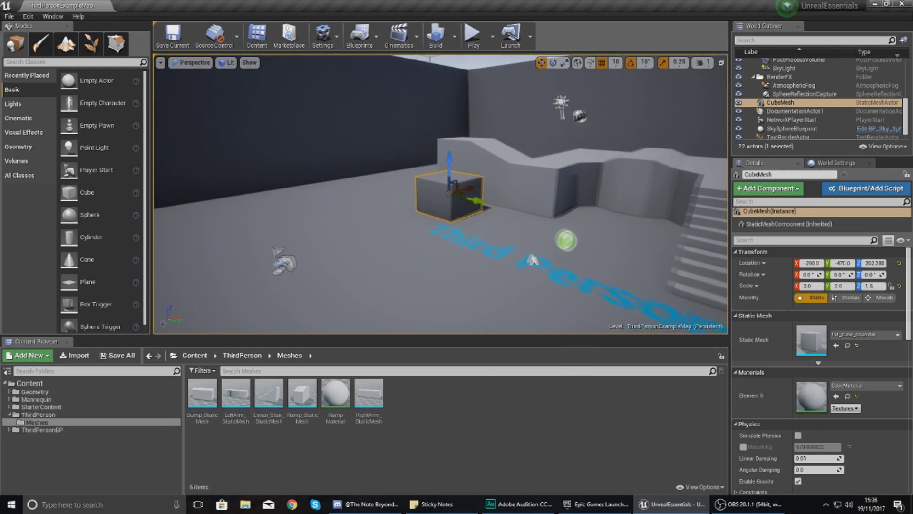
Fly towards the cube and move around it to a raised view with the walkway and stairs behind it
{"action": "key", "text": "w"}
{"action": "right_click_drag", "start_coordinate": [438, 190], "coordinate": [438, 179]}
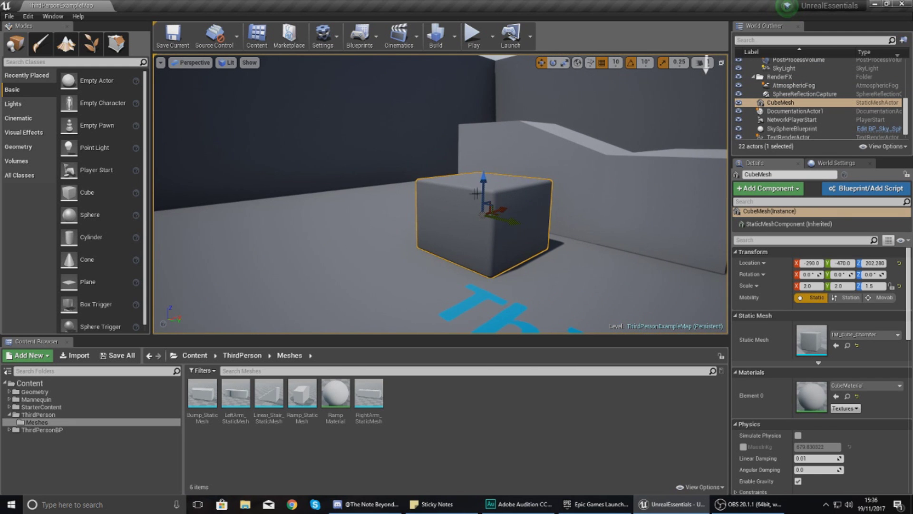
{"action": "mouse_move", "coordinate": [540, 177]}
{"action": "left_mouse_down", "text": "alt"}
{"action": "mouse_move", "coordinate": [304, 211]}
{"action": "mouse_move", "coordinate": [166, 187]}
{"action": "mouse_move", "coordinate": [371, 129]}
{"action": "mouse_move", "coordinate": [376, 62]}
{"action": "mouse_move", "coordinate": [367, 78]}
{"action": "mouse_move", "coordinate": [424, 38]}
{"action": "mouse_move", "coordinate": [381, 153]}
{"action": "mouse_move", "coordinate": [214, 142]}
{"action": "mouse_move", "coordinate": [304, 200]}
{"action": "mouse_move", "coordinate": [554, 177]}
{"action": "left_mouse_up", "text": "alt"}
{"action": "mouse_move", "coordinate": [541, 193]}
{"action": "right_mouse_down"}
{"action": "mouse_move", "coordinate": [508, 167]}
{"action": "mouse_move", "coordinate": [501, 228]}
{"action": "mouse_move", "coordinate": [456, 166]}
{"action": "mouse_move", "coordinate": [418, 228]}
{"action": "mouse_move", "coordinate": [466, 214]}
{"action": "mouse_move", "coordinate": [447, 204]}
{"action": "mouse_move", "coordinate": [514, 166]}
{"action": "mouse_move", "coordinate": [547, 171]}
{"action": "mouse_move", "coordinate": [535, 209]}
{"action": "right_mouse_up"}
{"action": "right_click_drag", "start_coordinate": [537, 187], "coordinate": [570, 209]}
{"action": "right_click_drag", "start_coordinate": [513, 207], "coordinate": [520, 202]}
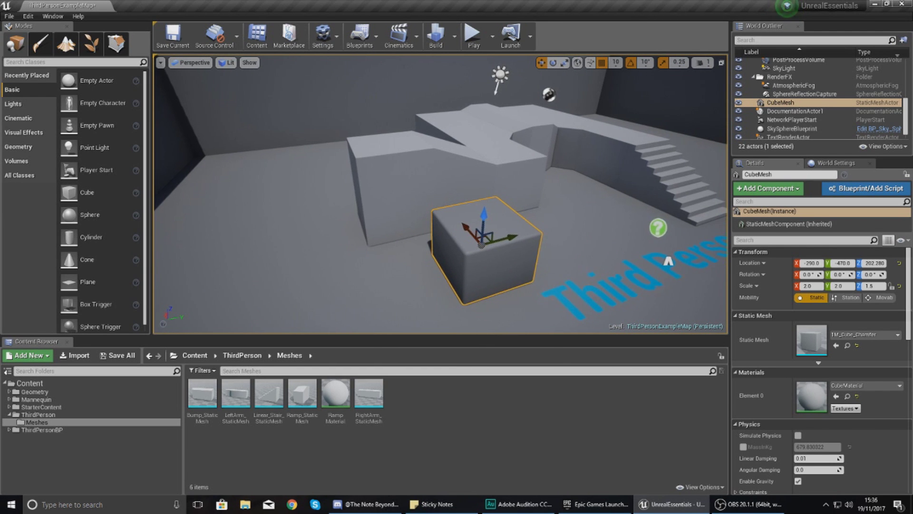
{"action": "right_click_drag", "start_coordinate": [519, 202], "coordinate": [520, 203]}
{"action": "key", "text": "s"}
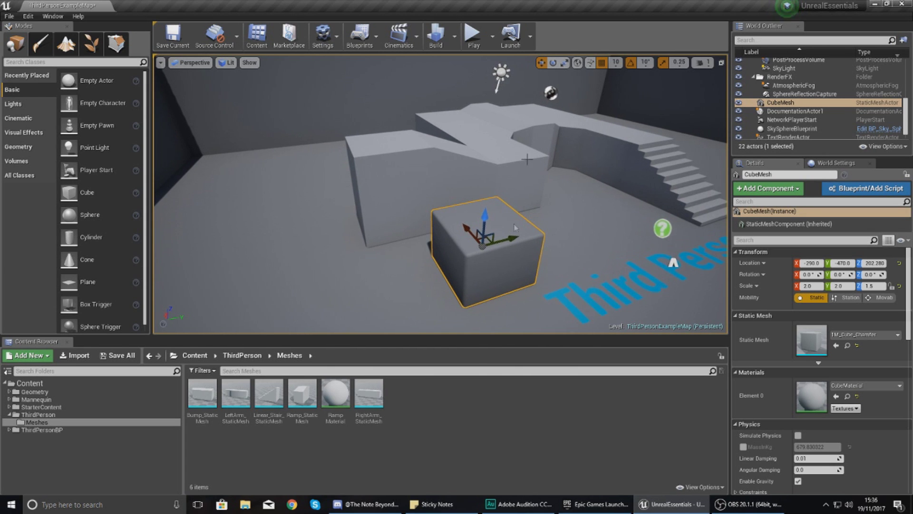
Set the viewport camera speed to 4 and fly forwards and backwards in front of the cube
{"action": "left_click", "coordinate": [700, 63]}
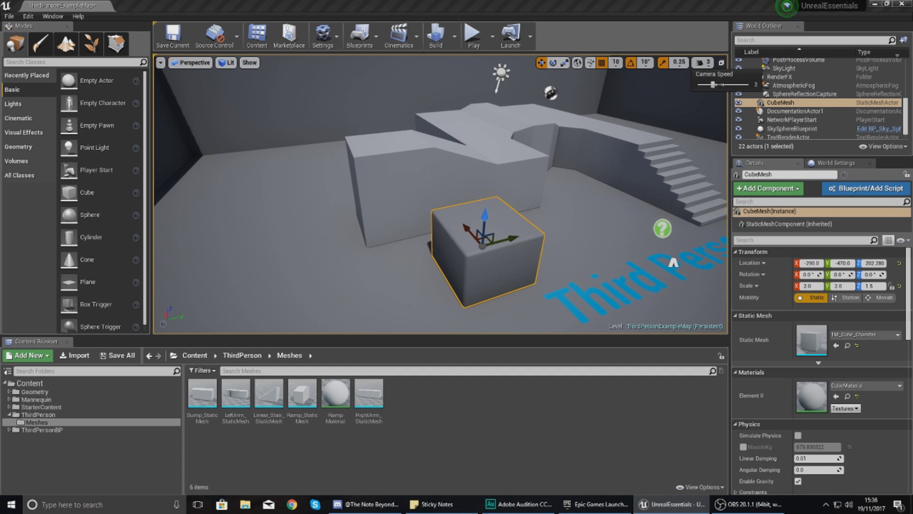
{"action": "right_click_drag", "start_coordinate": [666, 148], "coordinate": [690, 148]}
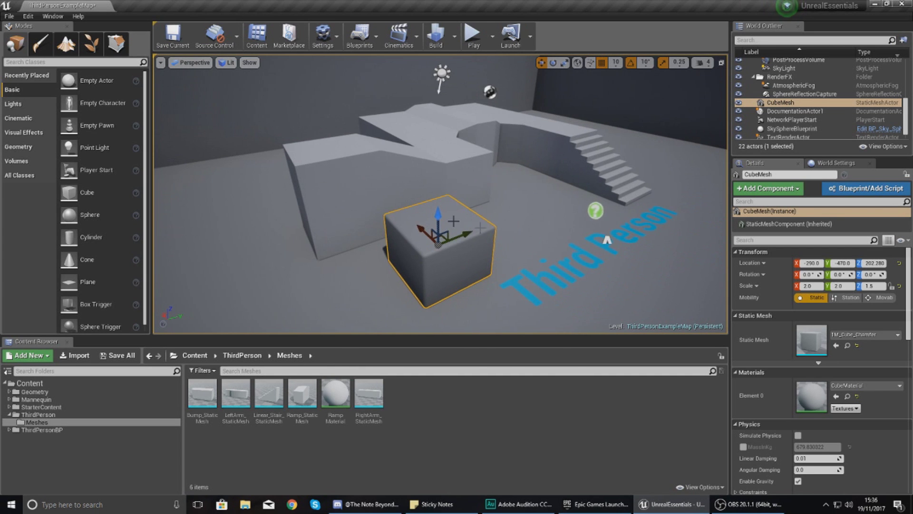
{"action": "key", "text": "w"}
{"action": "key", "text": "s"}
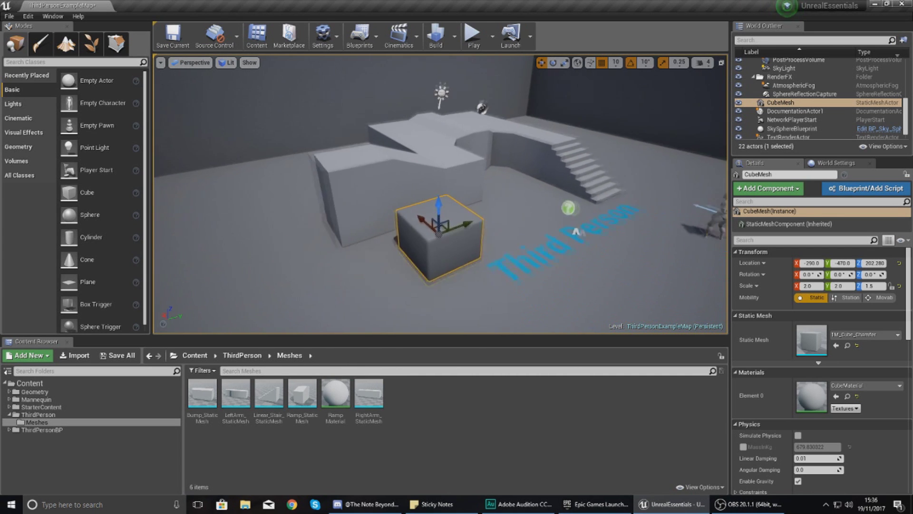
{"action": "key", "text": "w"}
{"action": "key", "text": "s"}
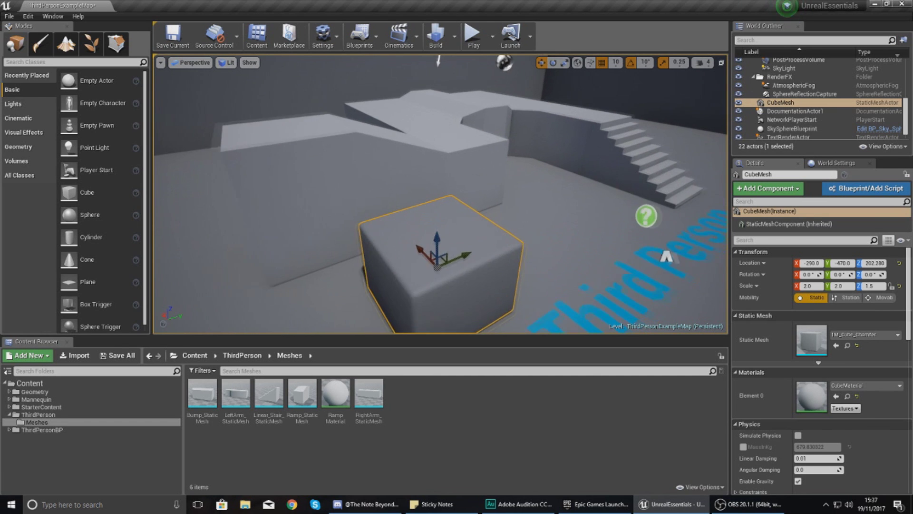
Zoom the view repeatedly in on the cube and back out to the walkway
{"action": "scroll", "coordinate": [441, 194], "scroll_direction": "up", "scroll_amount": 5}
{"action": "scroll", "coordinate": [440, 194], "scroll_direction": "down", "scroll_amount": 2}
{"action": "scroll", "coordinate": [440, 194], "scroll_direction": "down", "scroll_amount": 2}
{"action": "scroll", "coordinate": [440, 194], "scroll_direction": "down", "scroll_amount": 3}
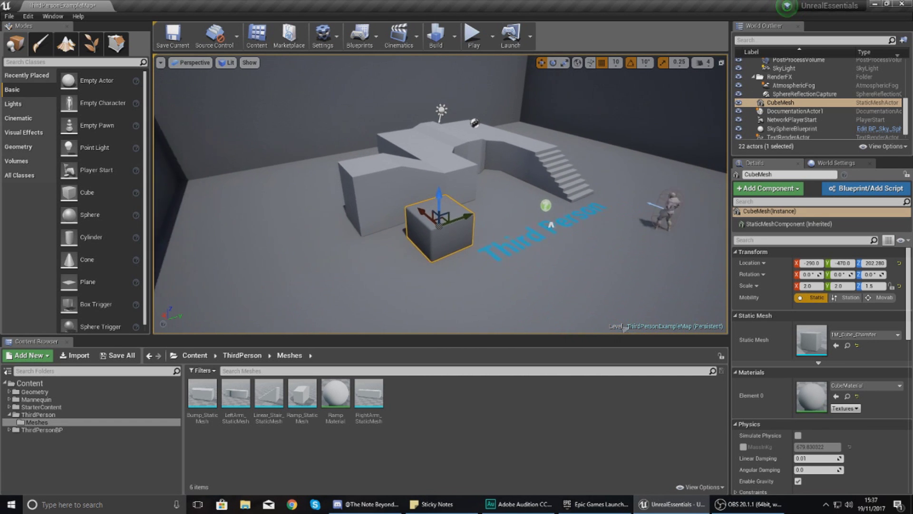
{"action": "scroll", "coordinate": [440, 194], "scroll_direction": "up", "scroll_amount": 5}
{"action": "scroll", "coordinate": [441, 194], "scroll_direction": "down", "scroll_amount": 5}
{"action": "scroll", "coordinate": [440, 194], "scroll_direction": "up", "scroll_amount": 5}
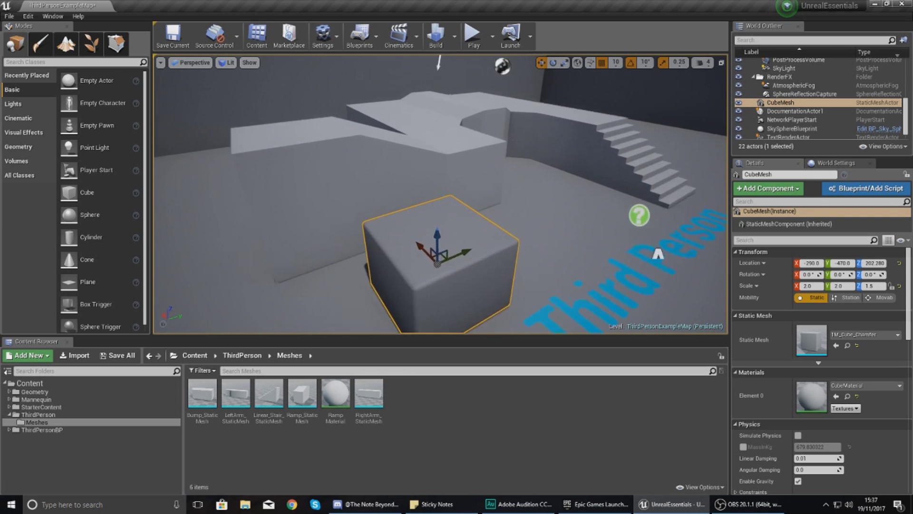
{"action": "scroll", "coordinate": [440, 194], "scroll_direction": "down", "scroll_amount": 5}
{"action": "scroll", "coordinate": [441, 194], "scroll_direction": "up", "scroll_amount": 5}
{"action": "scroll", "coordinate": [726, 280], "scroll_direction": "up", "scroll_amount": 2}
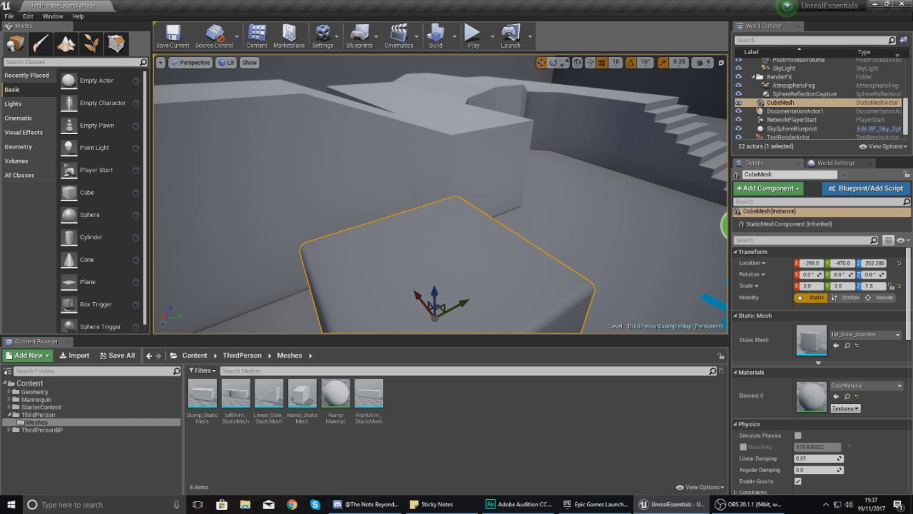
{"action": "scroll", "coordinate": [713, 271], "scroll_direction": "down", "scroll_amount": 6}
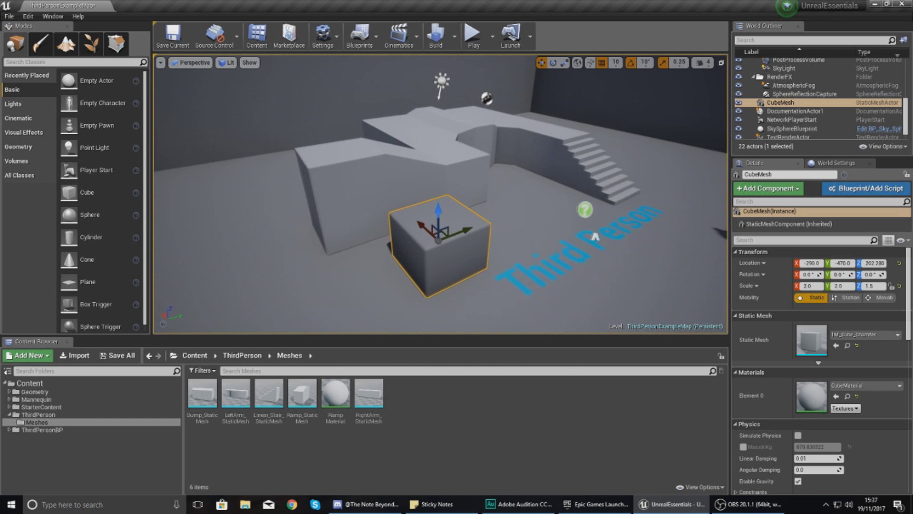
Fly back from the cube, look around the arena and orbit to a raised view of the walkway and stairs
{"action": "key", "text": "s"}
{"action": "right_click_drag", "start_coordinate": [492, 250], "coordinate": [466, 252]}
{"action": "key", "text": "w"}
{"action": "right_click_drag", "start_coordinate": [441, 194], "coordinate": [499, 197]}
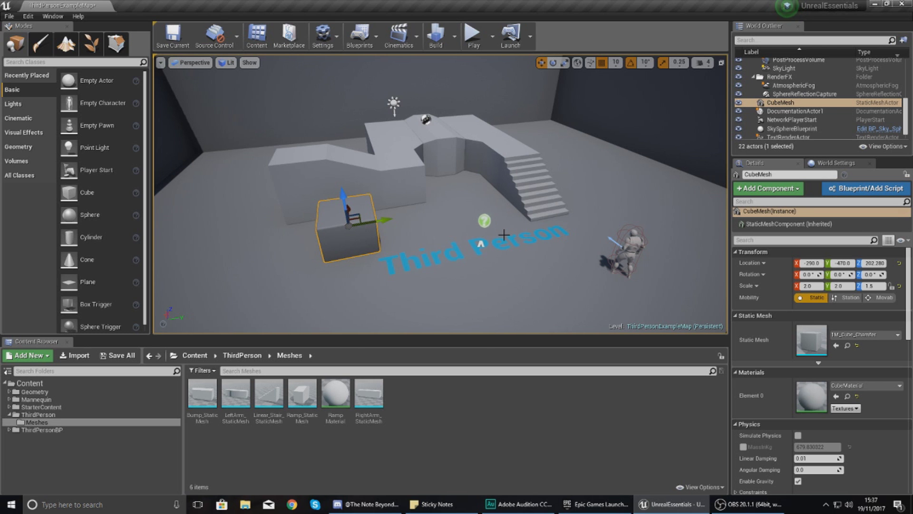
{"action": "left_click_drag", "start_coordinate": [666, 258], "coordinate": [613, 264], "text": "alt"}
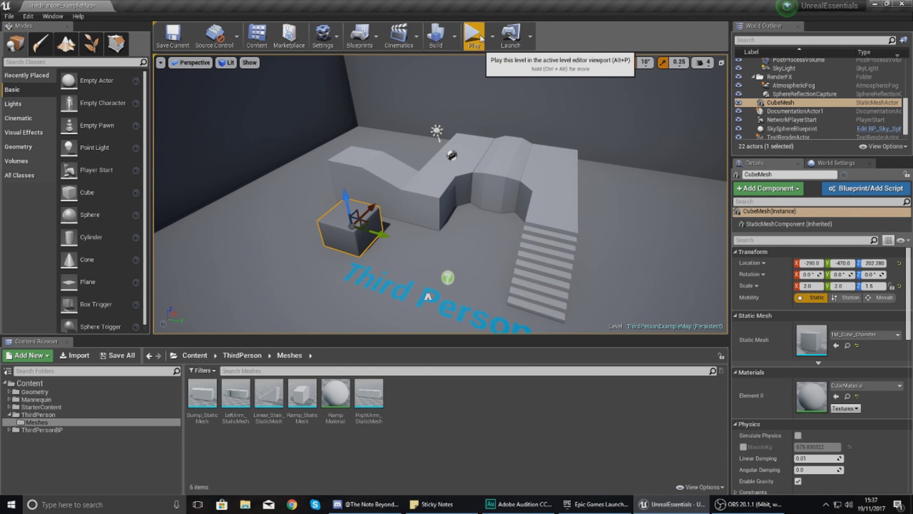